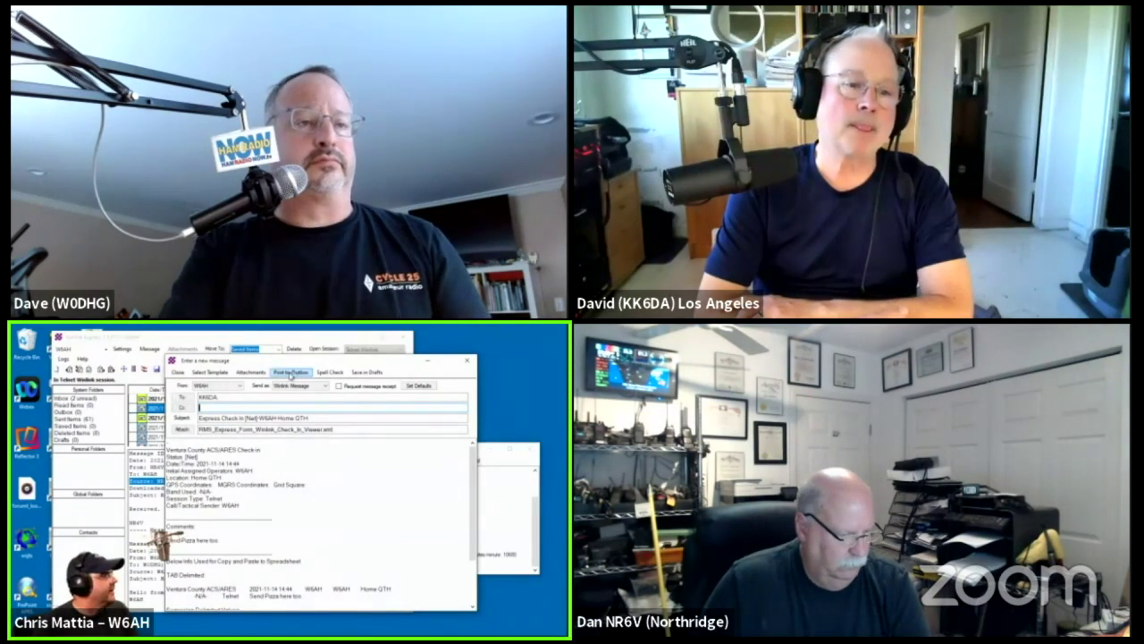
Post the Express Check In message to the outbox and start a Telnet Winlink session to send it
left_click(288, 374)
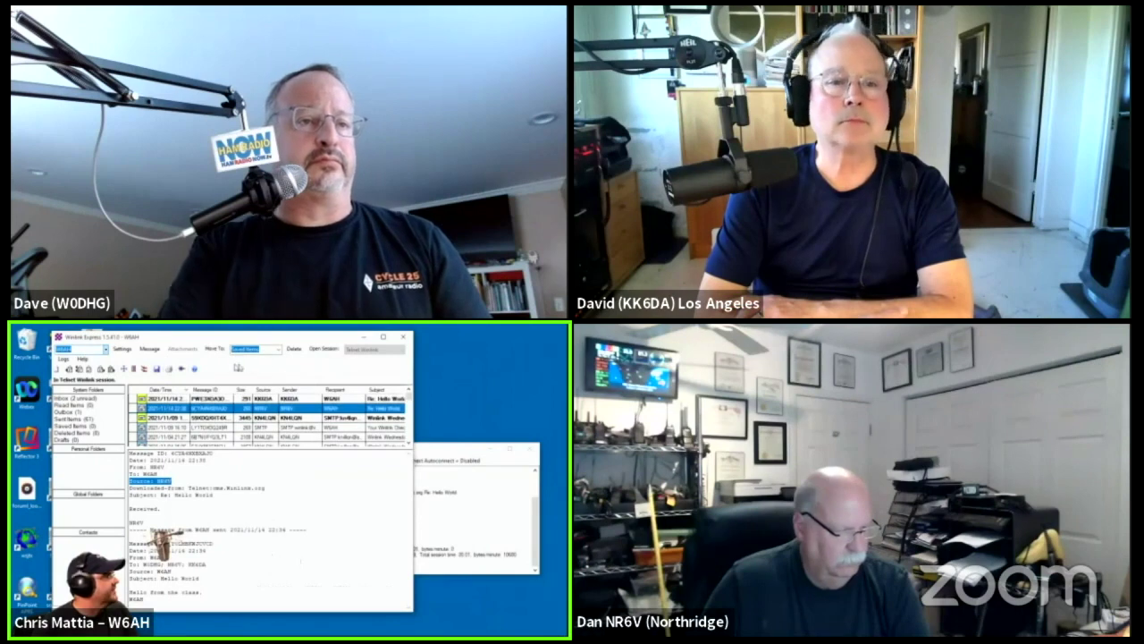
left_click(321, 350)
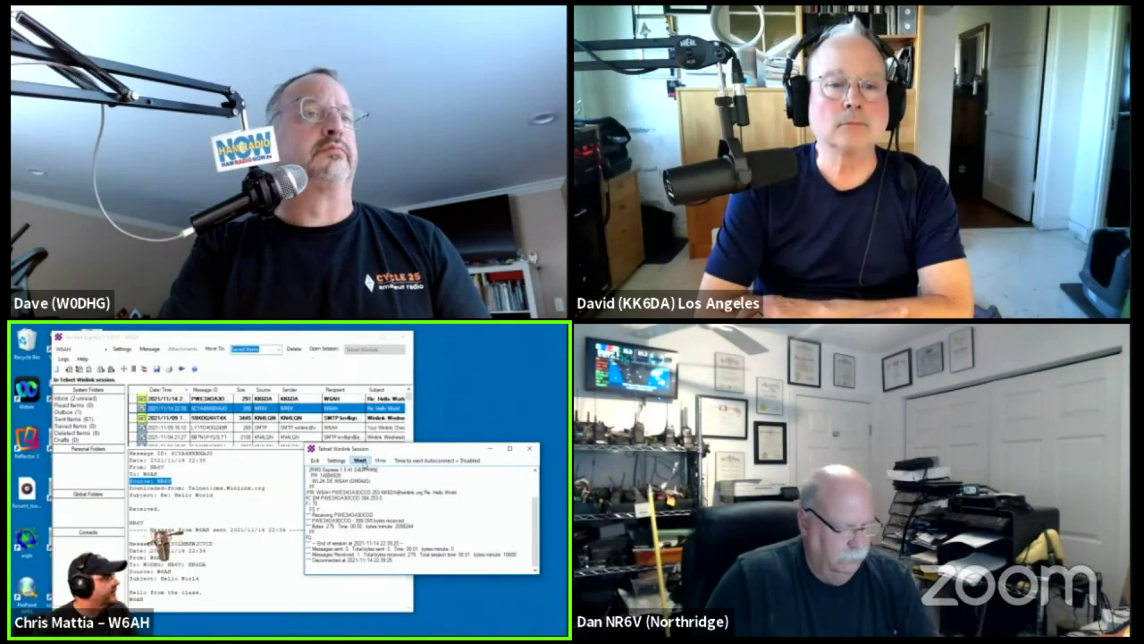
left_click(360, 461)
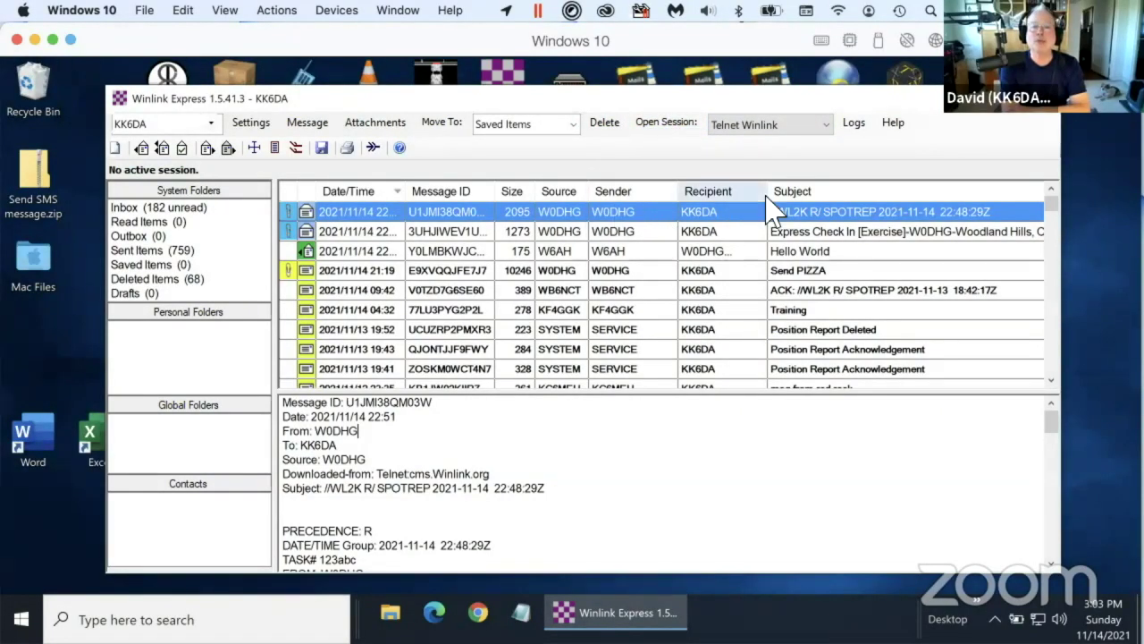
Connect via Telnet Winlink, download the three pending check-in messages, and close the session window
left_click(672, 123)
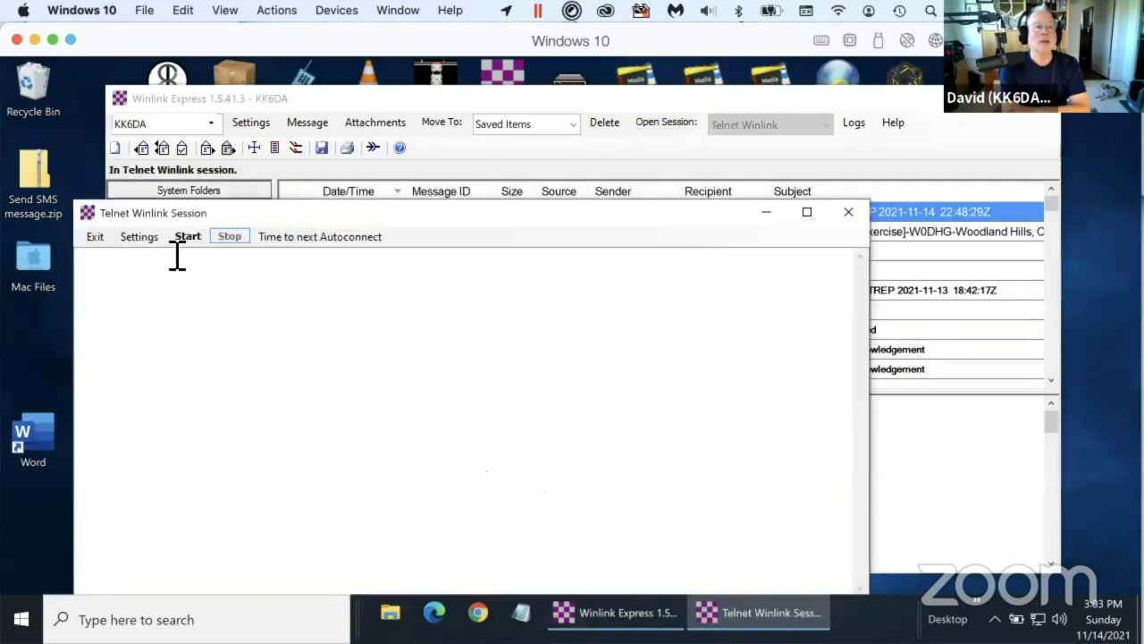
left_click(190, 237)
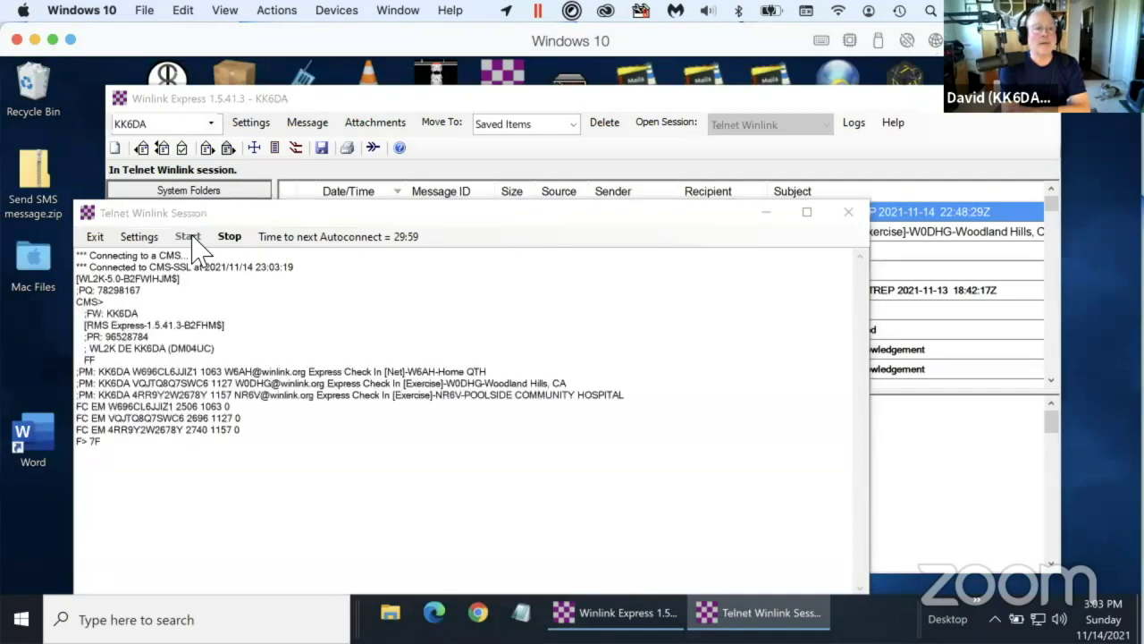
left_click(307, 550)
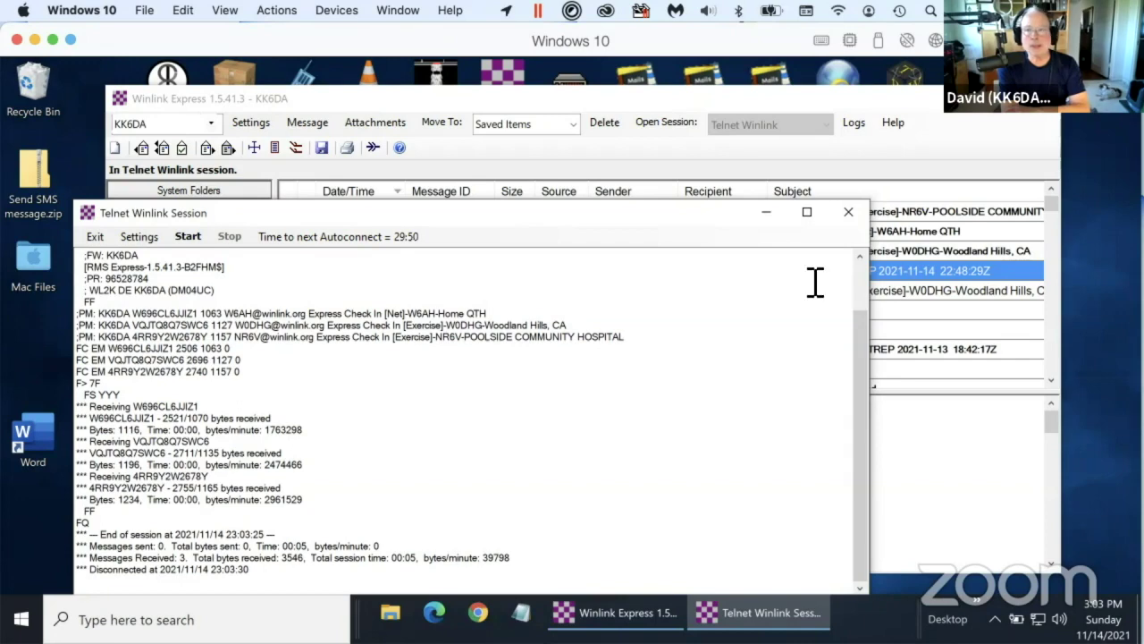
left_click(847, 213)
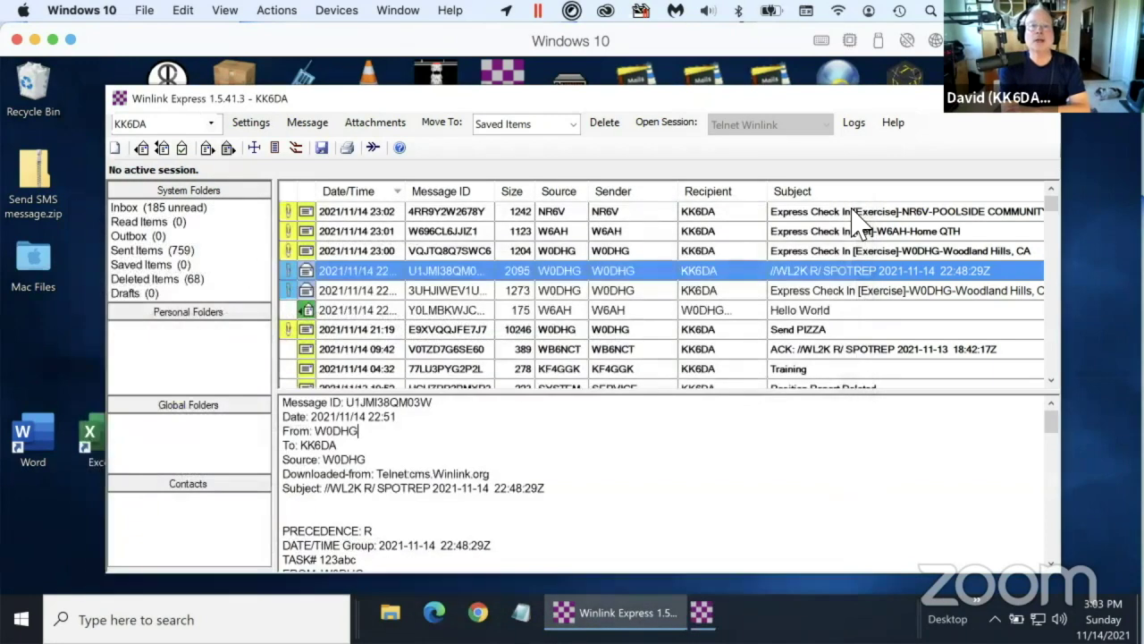
Open the Poolside Community Hospital check-in, view its form, then read and close the message
double_click(645, 211)
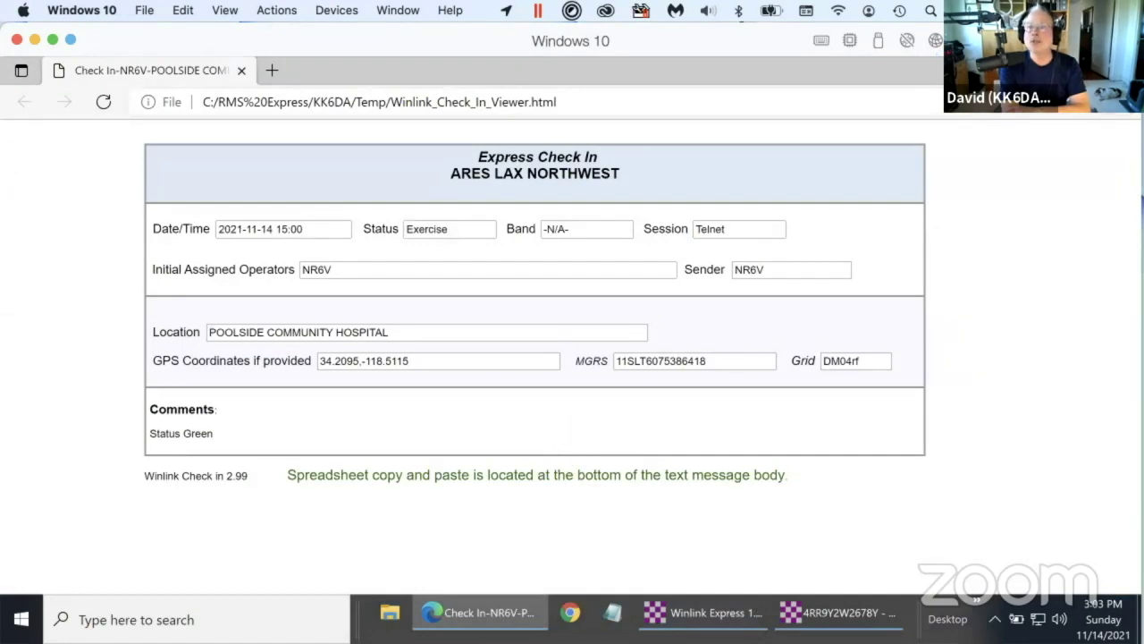
key("ctrl+w")
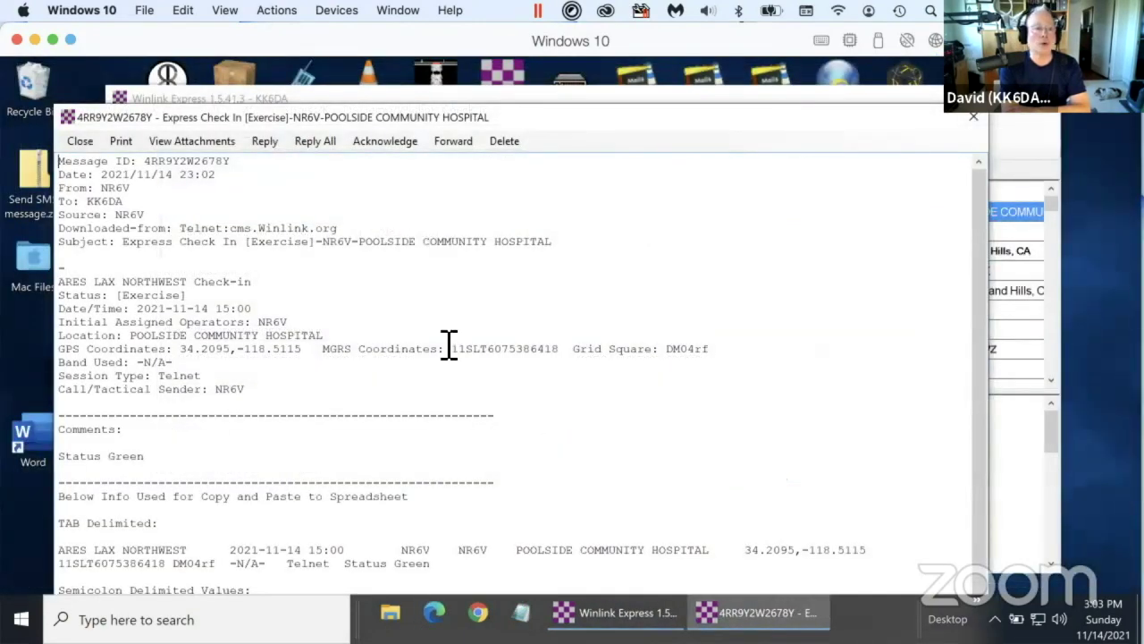
scroll(417, 348, "down", 1)
scroll(416, 348, "up", 1)
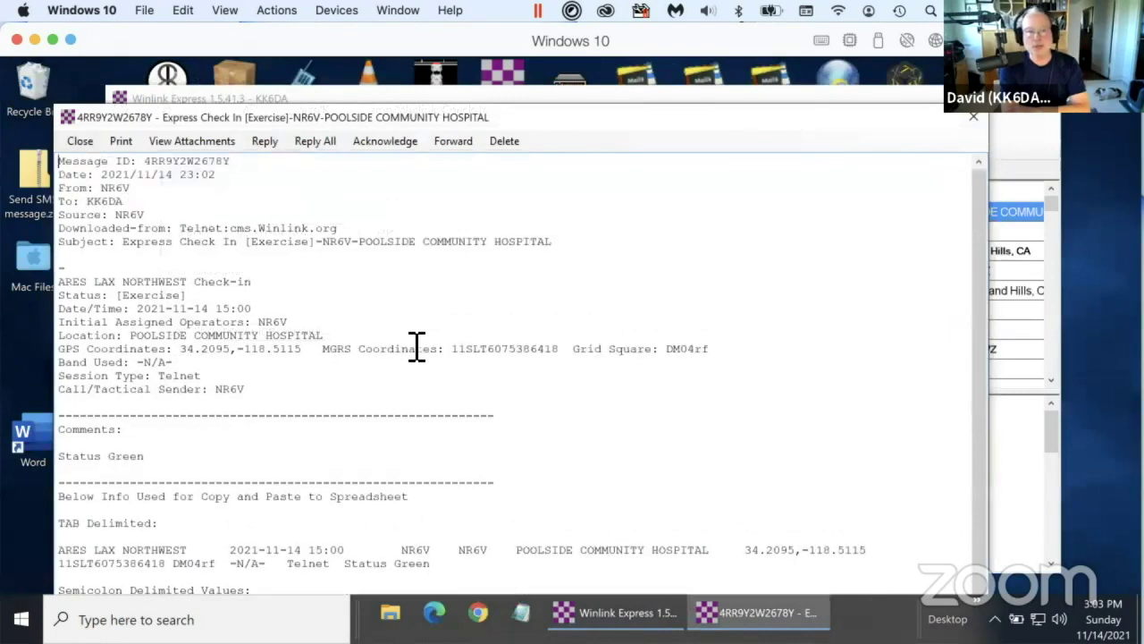
scroll(416, 348, "down", 1)
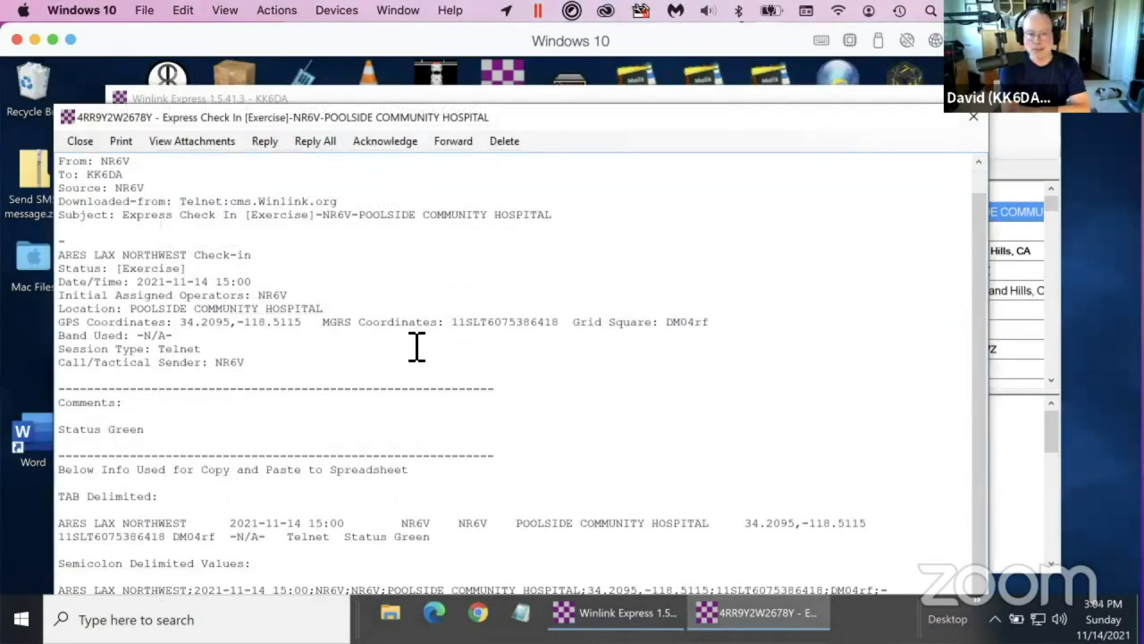
scroll(416, 348, "up", 1)
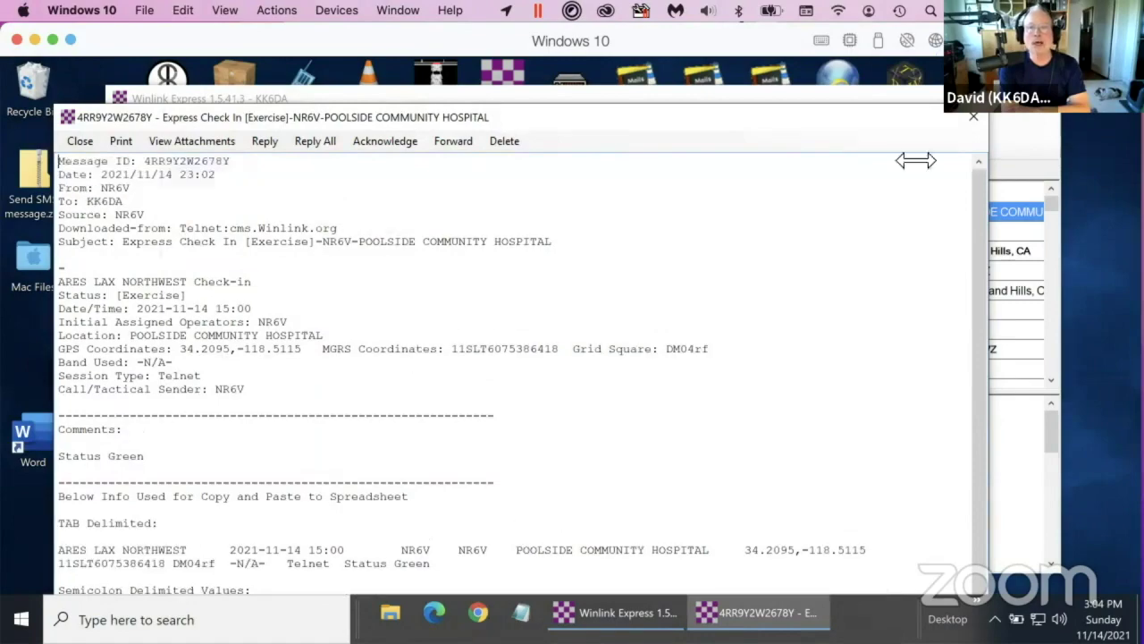
left_click(977, 125)
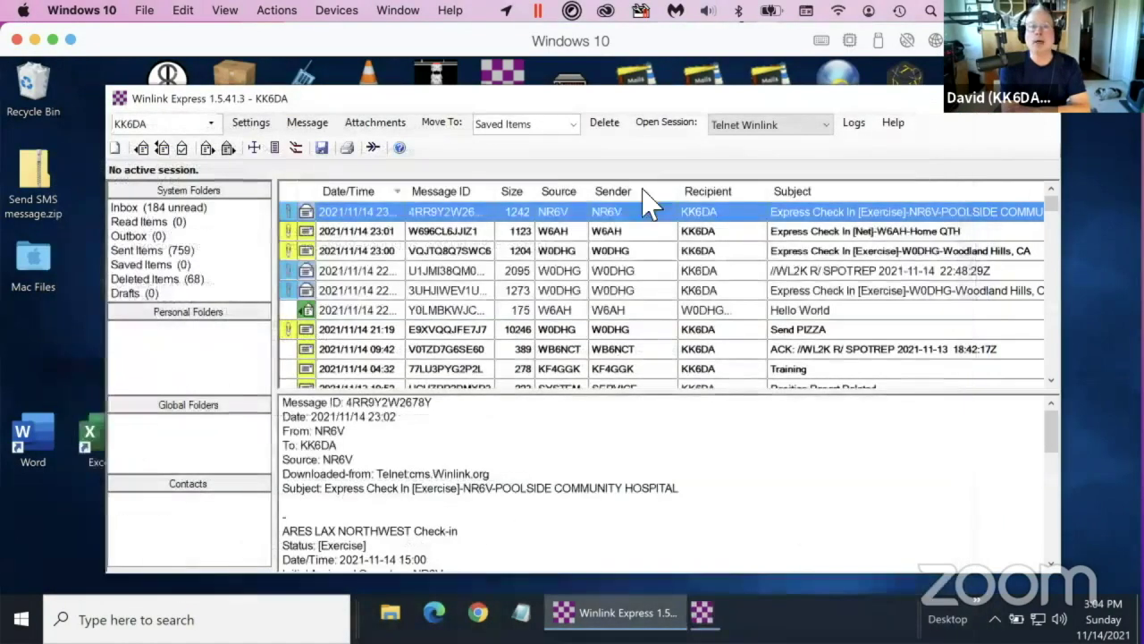
Reopen the Poolside check-in and view it again in its form viewer
double_click(565, 218)
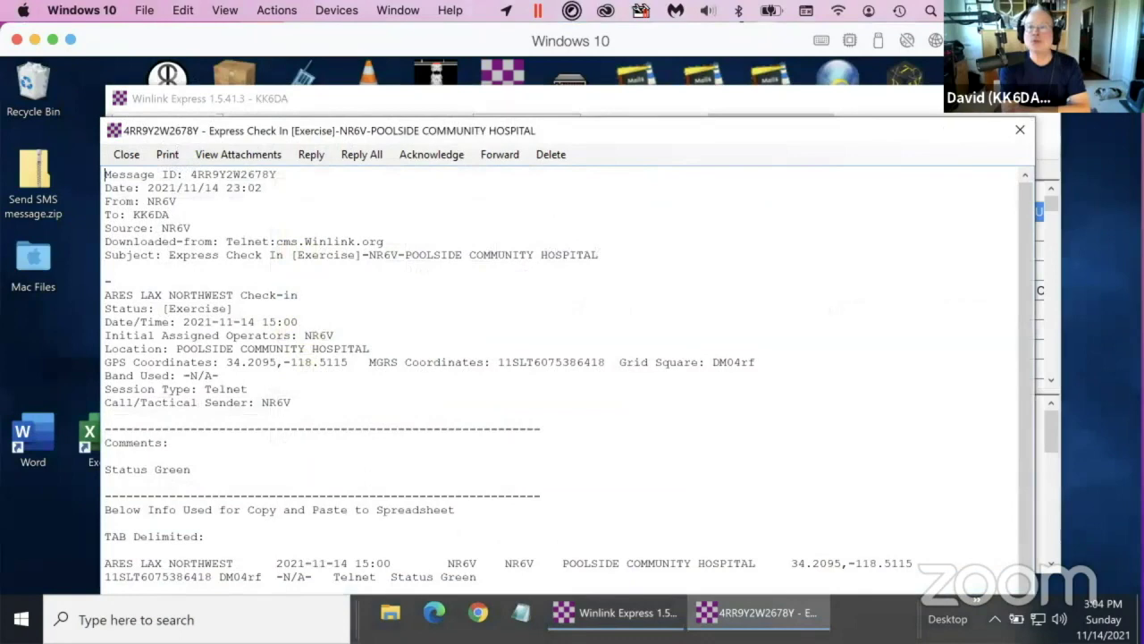
left_click(1024, 132)
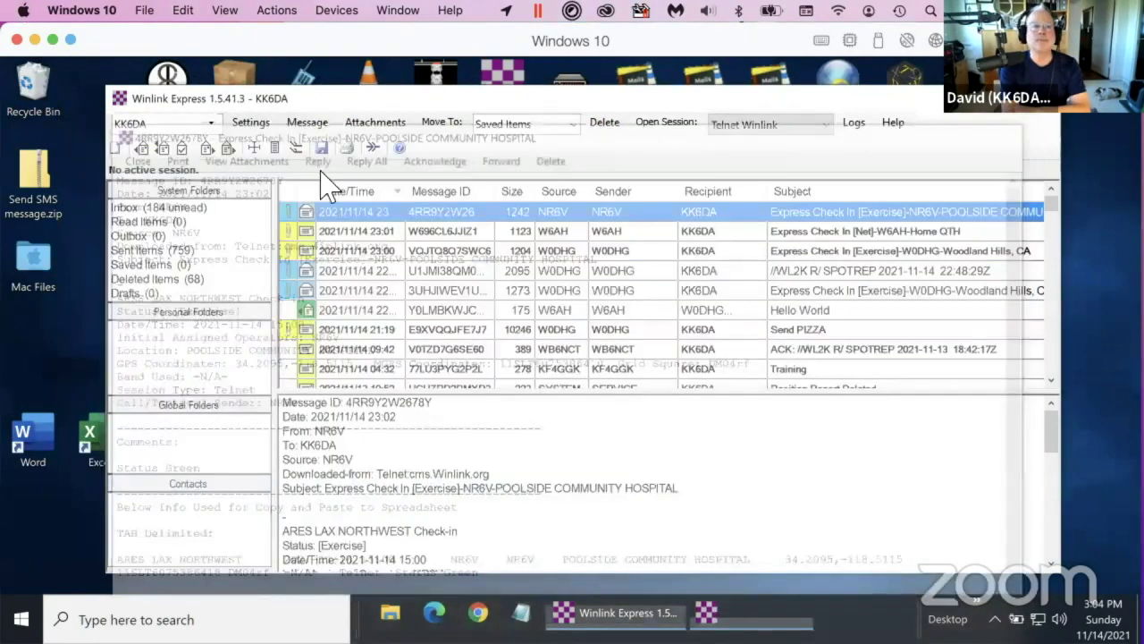
double_click(287, 213)
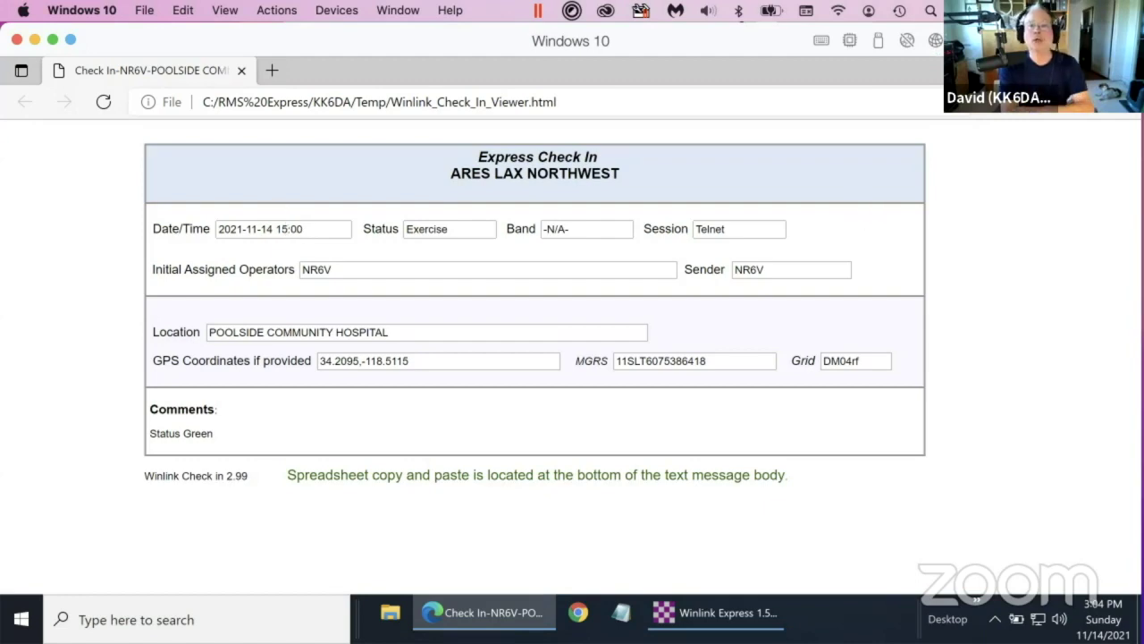
key("alt+F4")
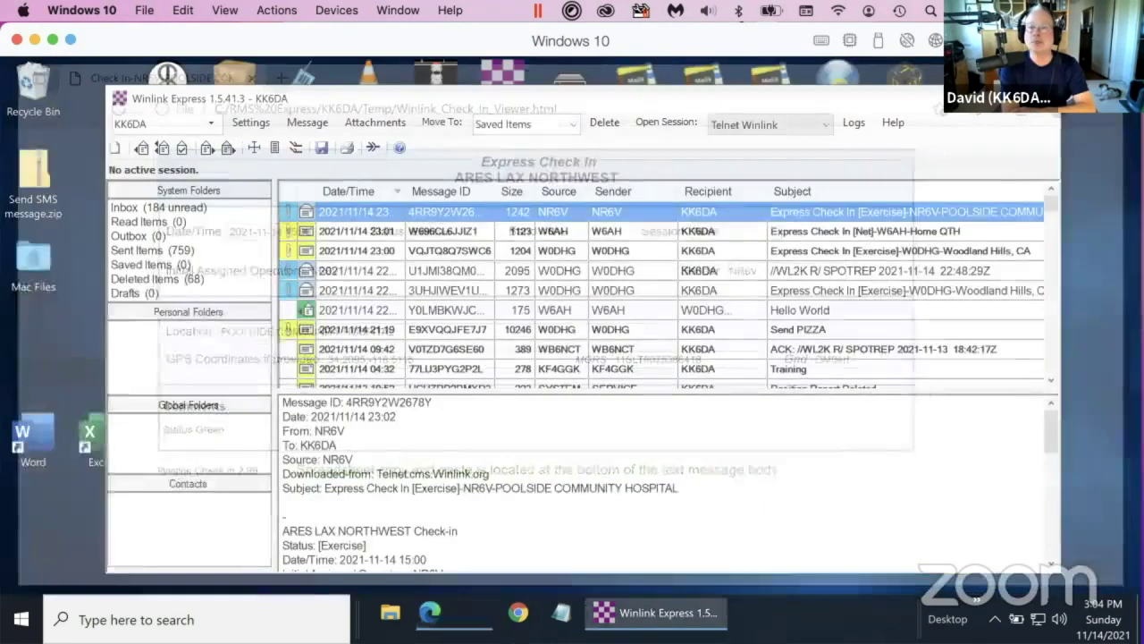
Open the W6AH Home QTH check-in and its form, then close both
left_click(731, 234)
double_click(730, 236)
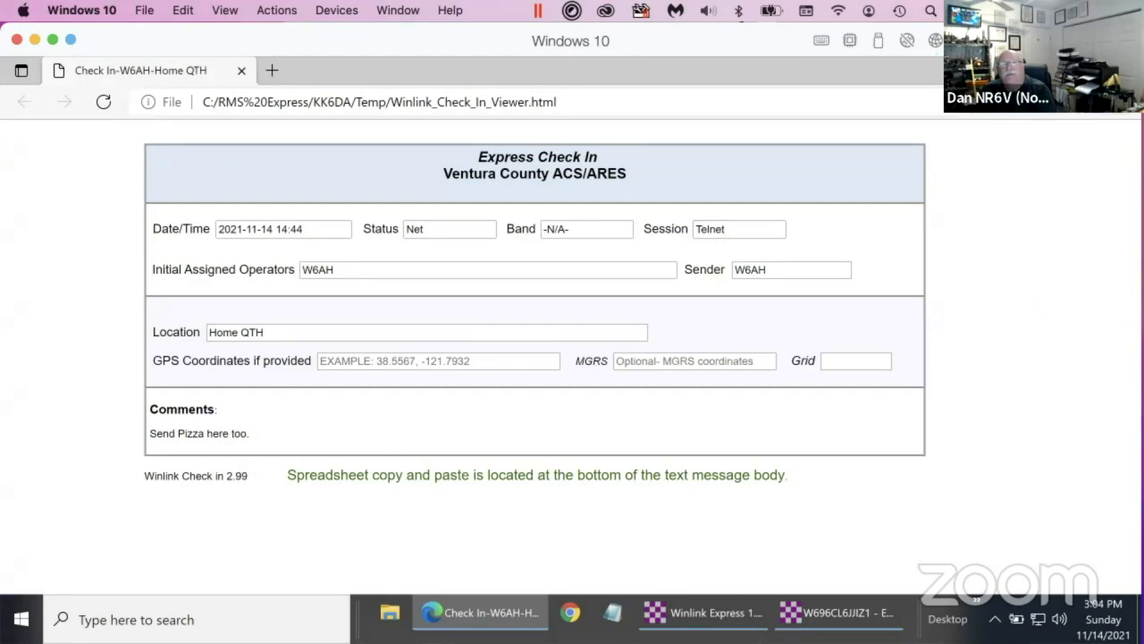
key("alt+F4")
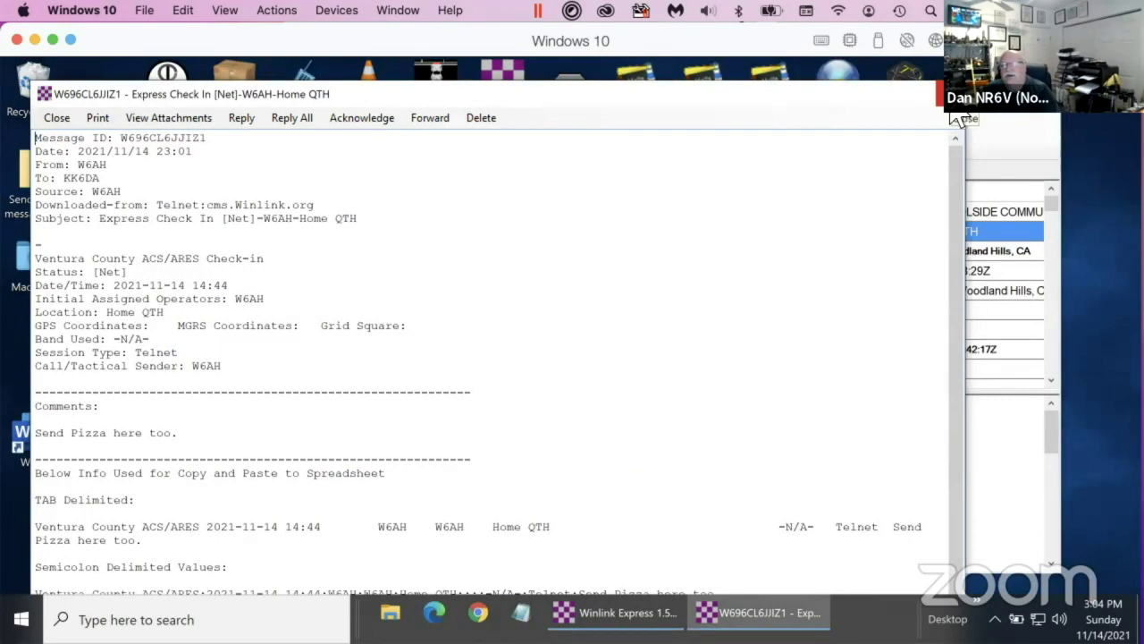
left_click(955, 119)
View the W0DHG Woodland Hills check-in message and its attachment as a browser form
double_click(641, 248)
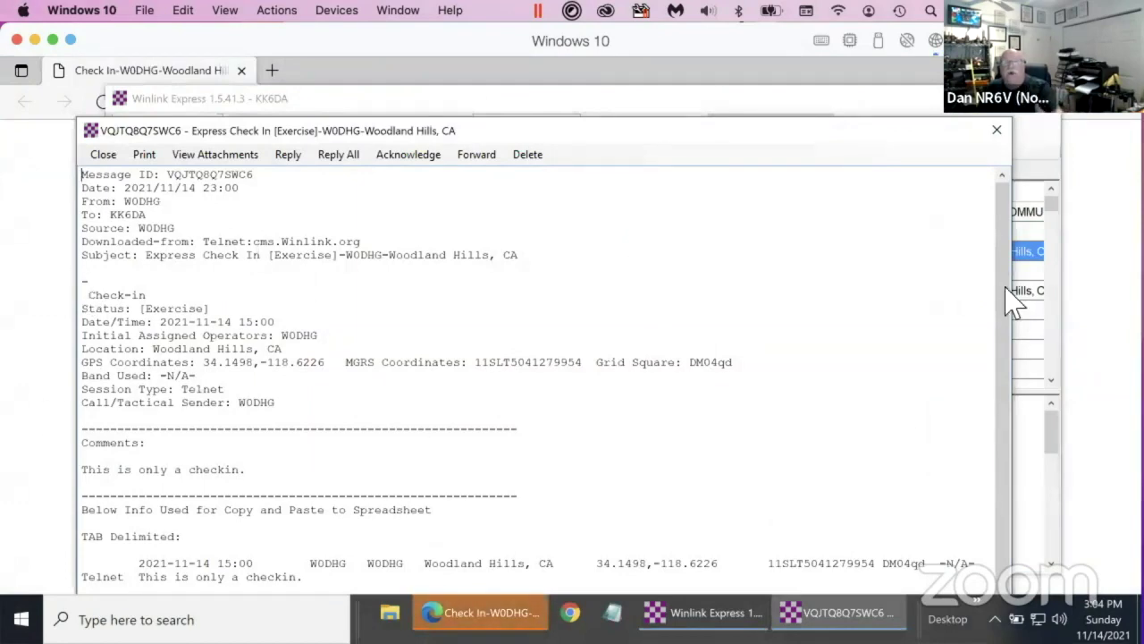
left_click(997, 129)
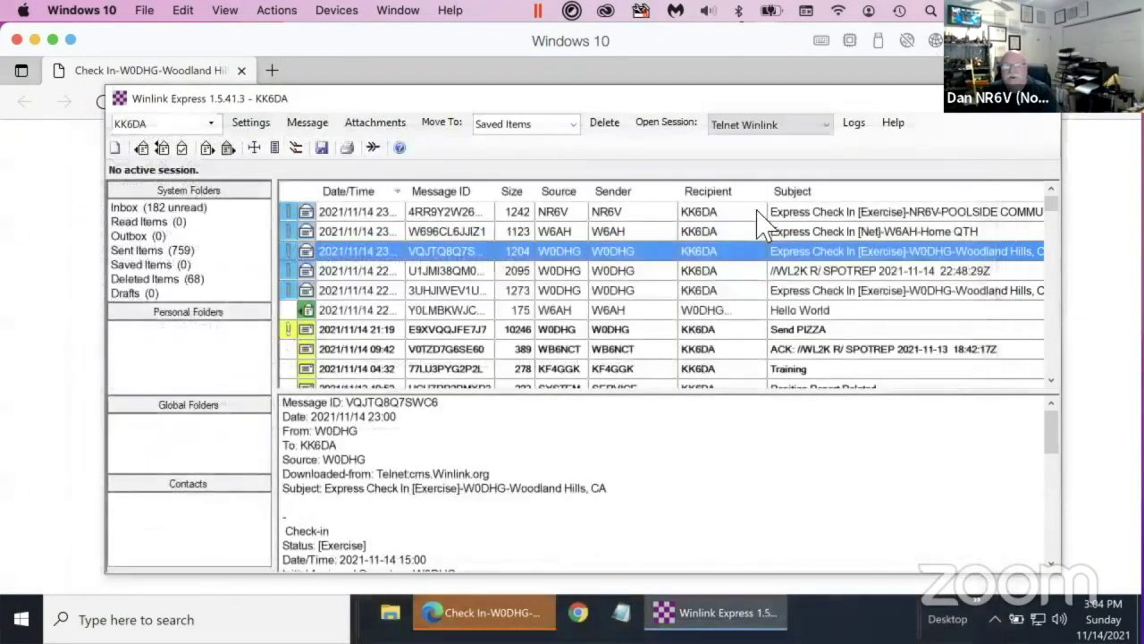
double_click(290, 252)
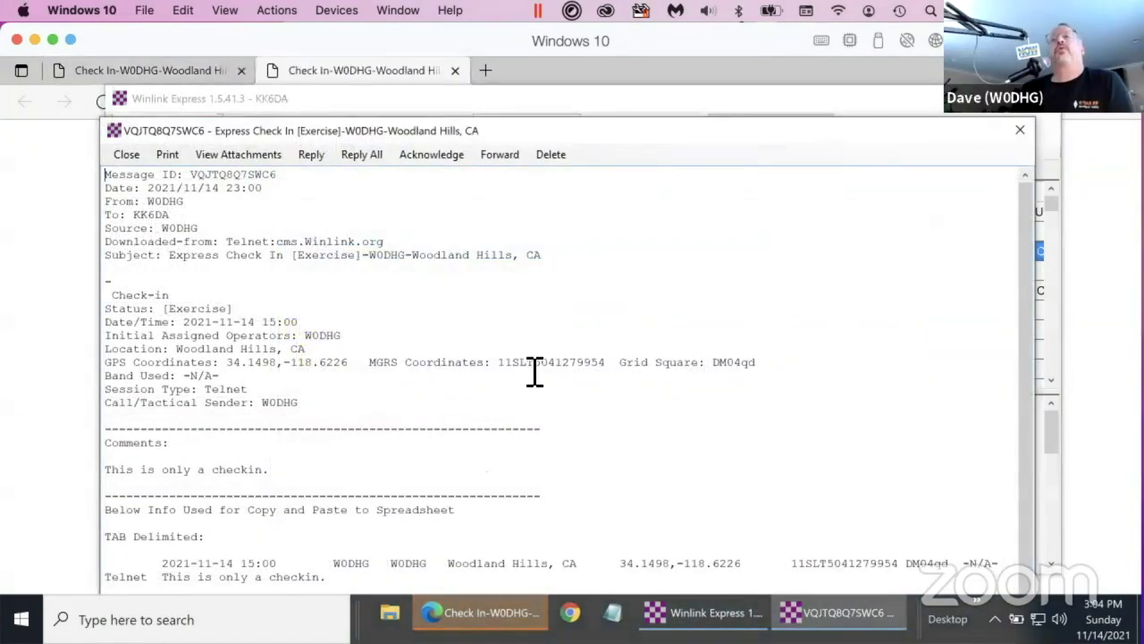
scroll(534, 373, "down", 1)
scroll(578, 319, "up", 1)
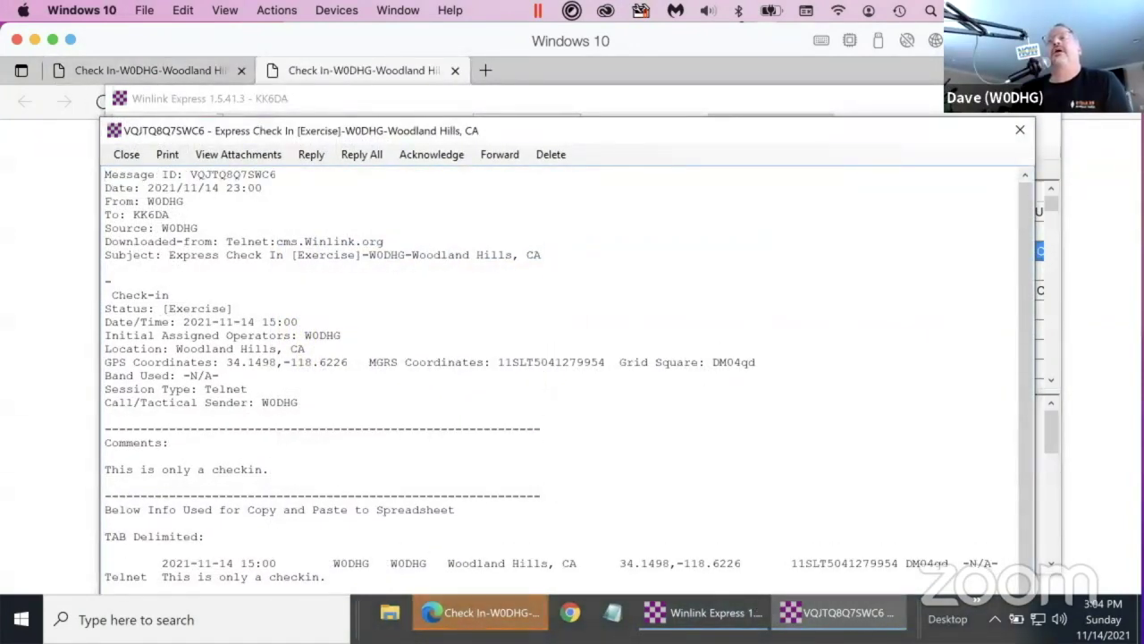
left_click(1020, 130)
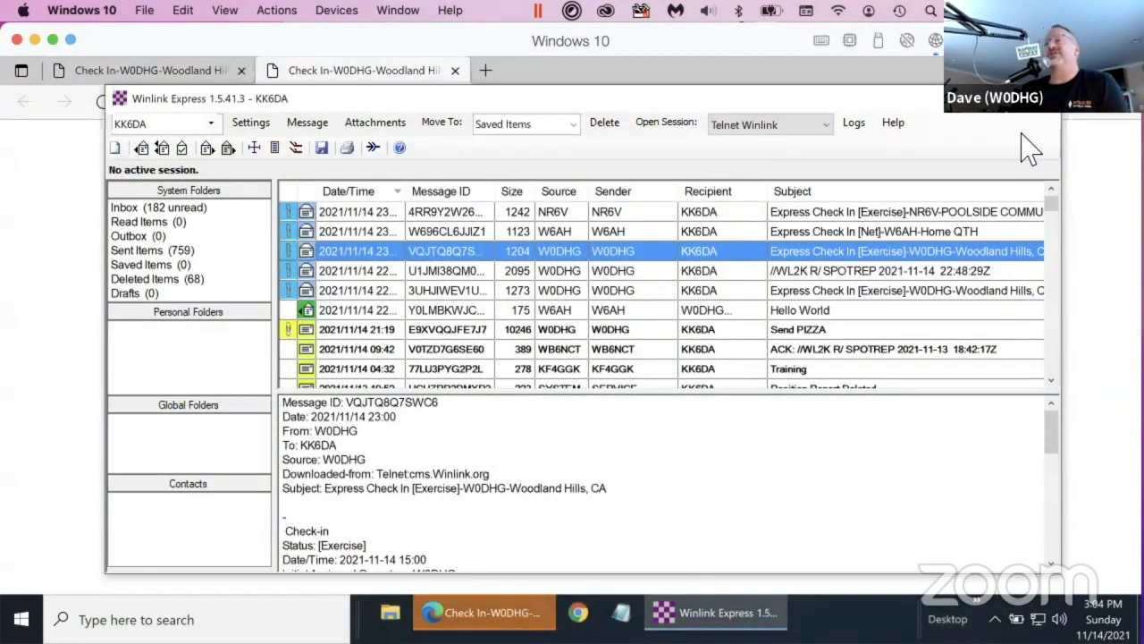
Acknowledge the W0DHG check-in, queuing the acknowledgement in the outbox
double_click(573, 253)
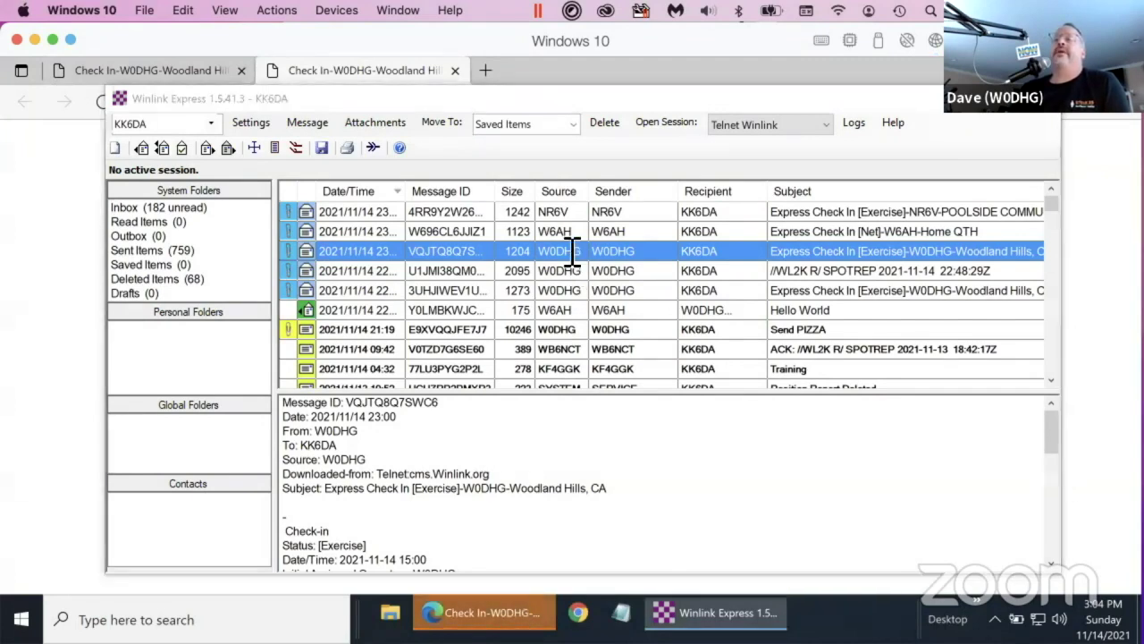
left_click(467, 156)
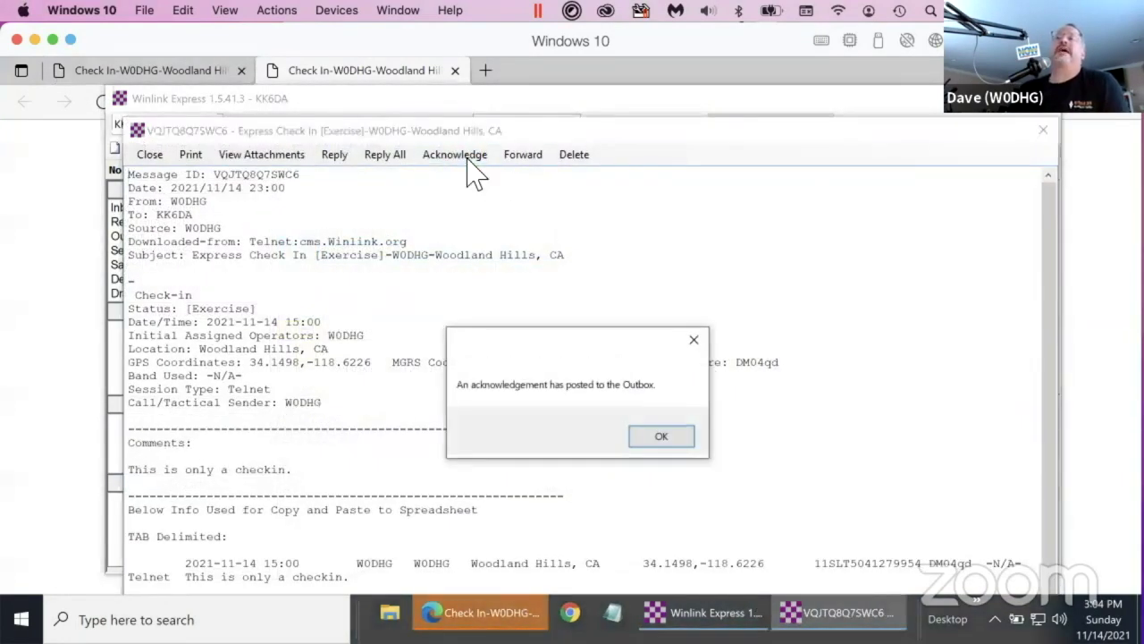
left_click(676, 434)
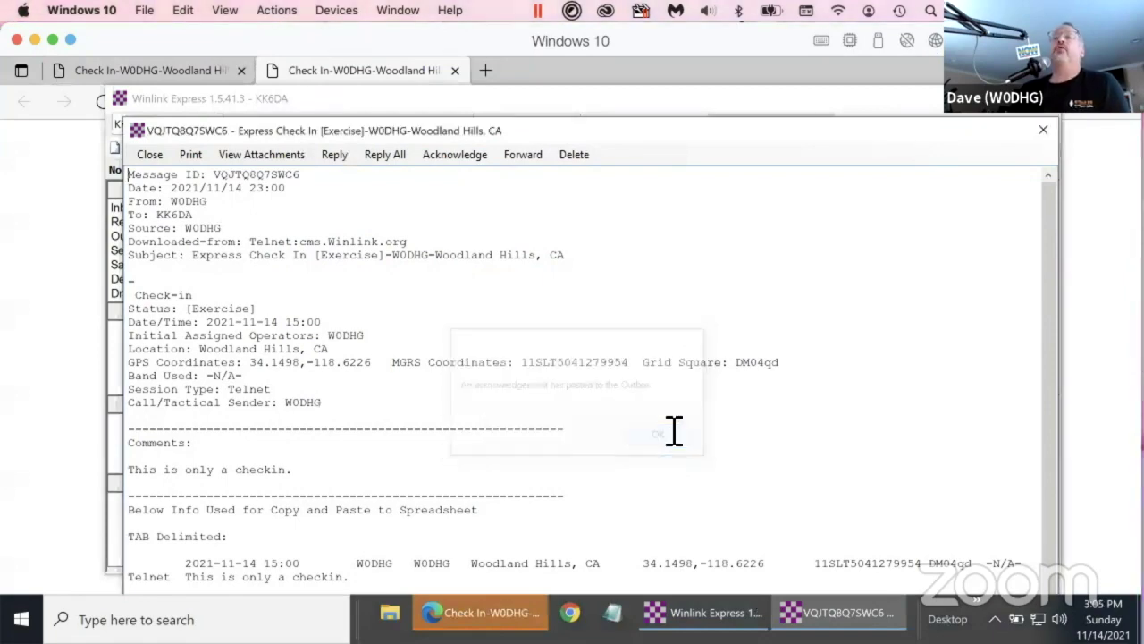
left_click(1044, 134)
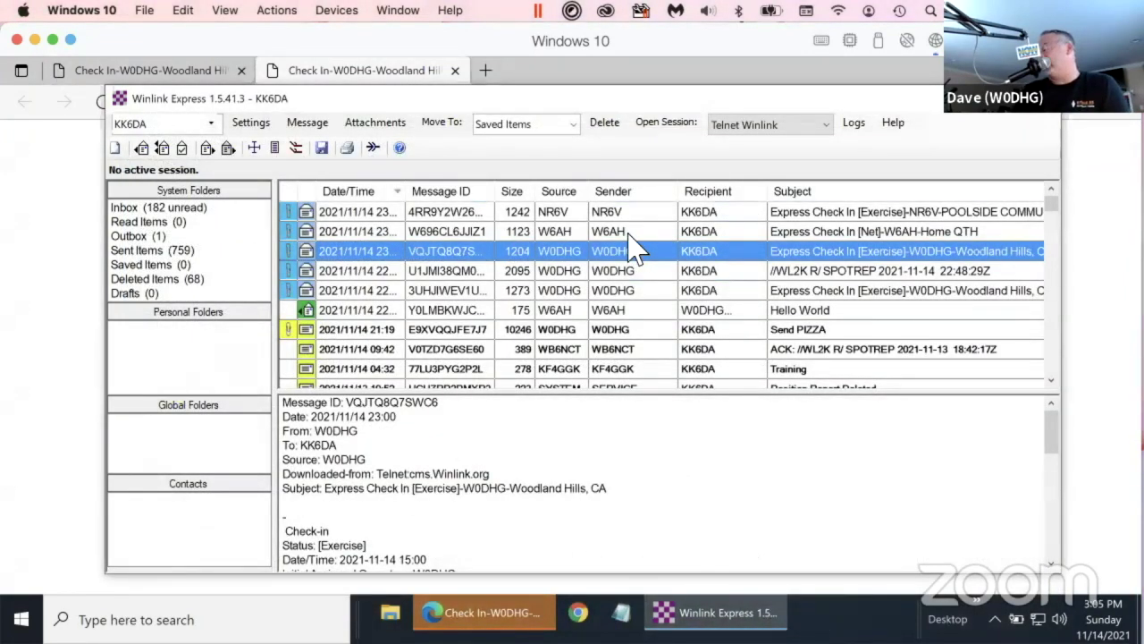
Acknowledge the W6AH check-in, then open the NR6V check-in message
left_click(629, 236)
double_click(630, 234)
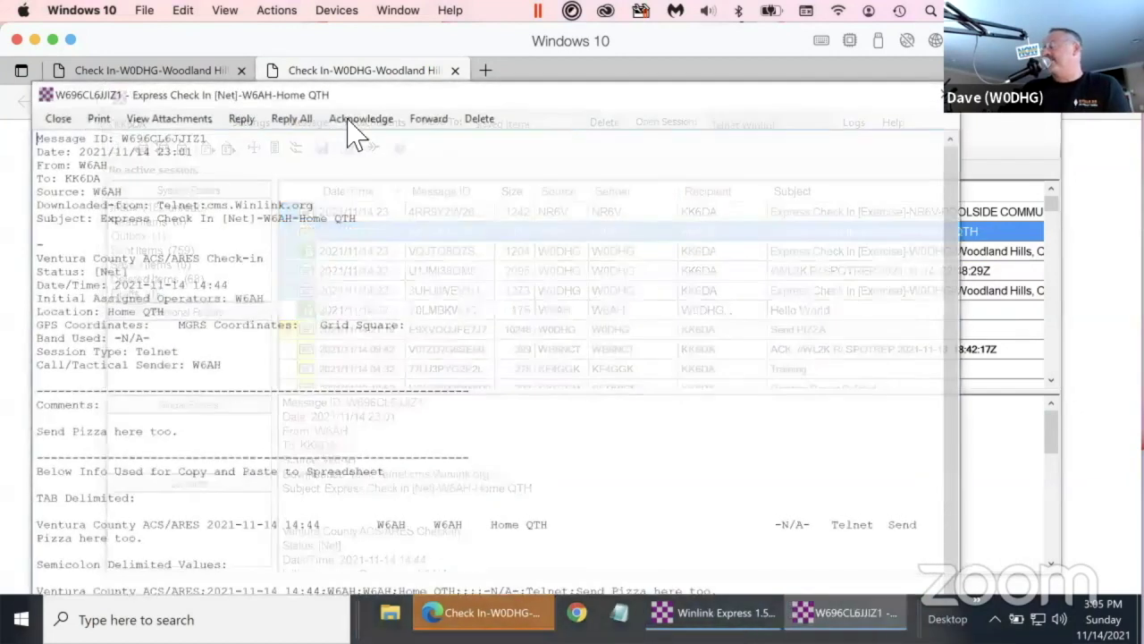
left_click(360, 123)
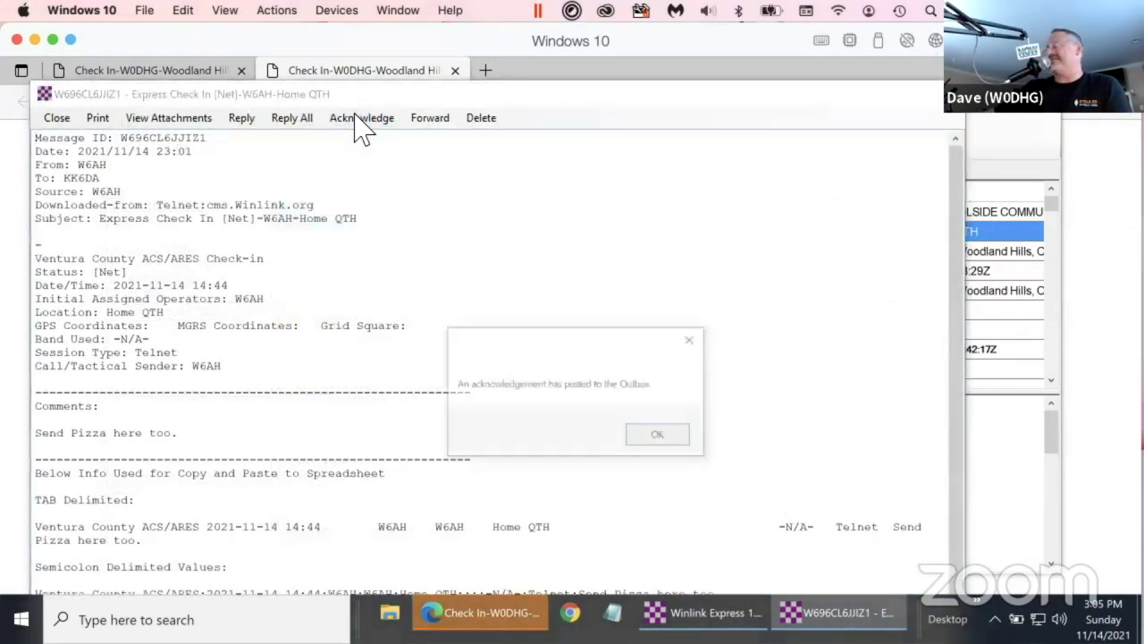
left_click(676, 438)
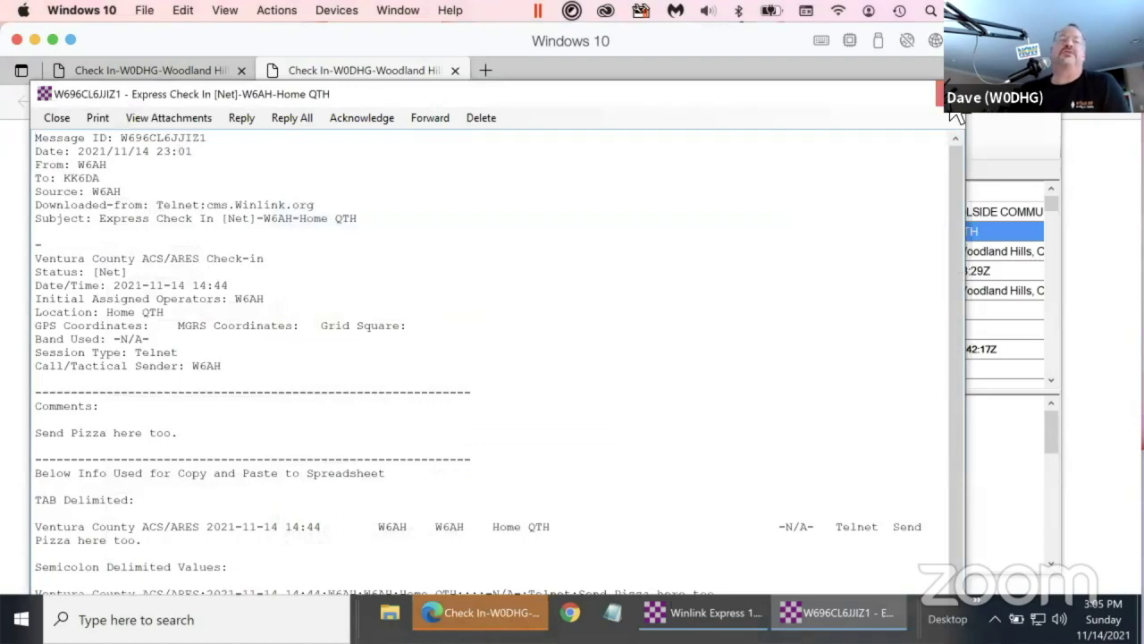
left_click(946, 103)
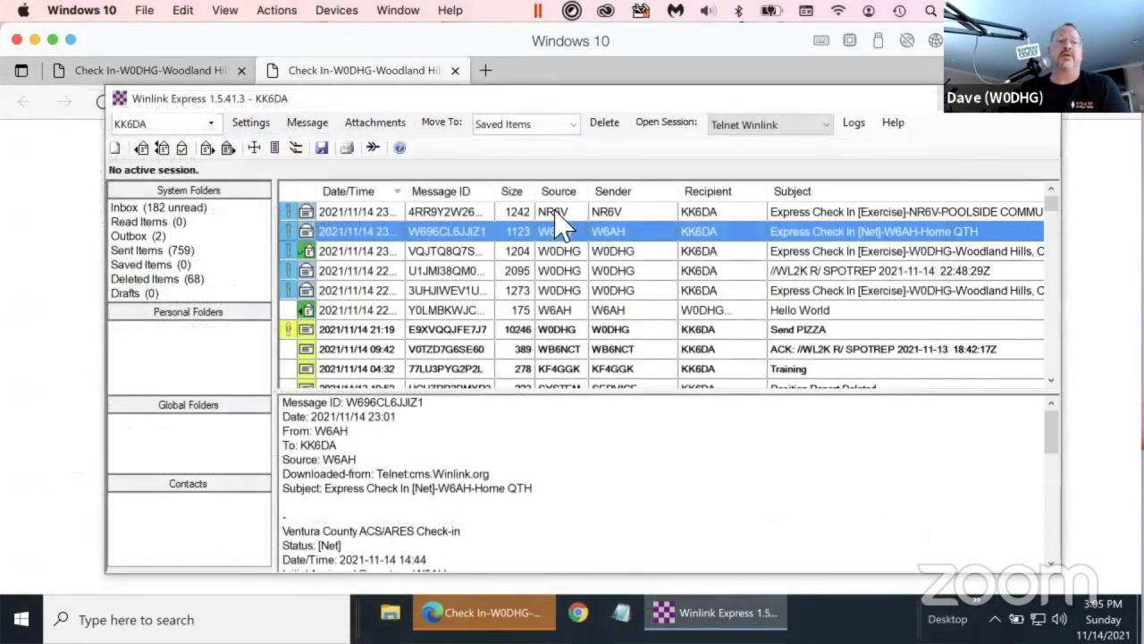
left_click(556, 212)
double_click(667, 433)
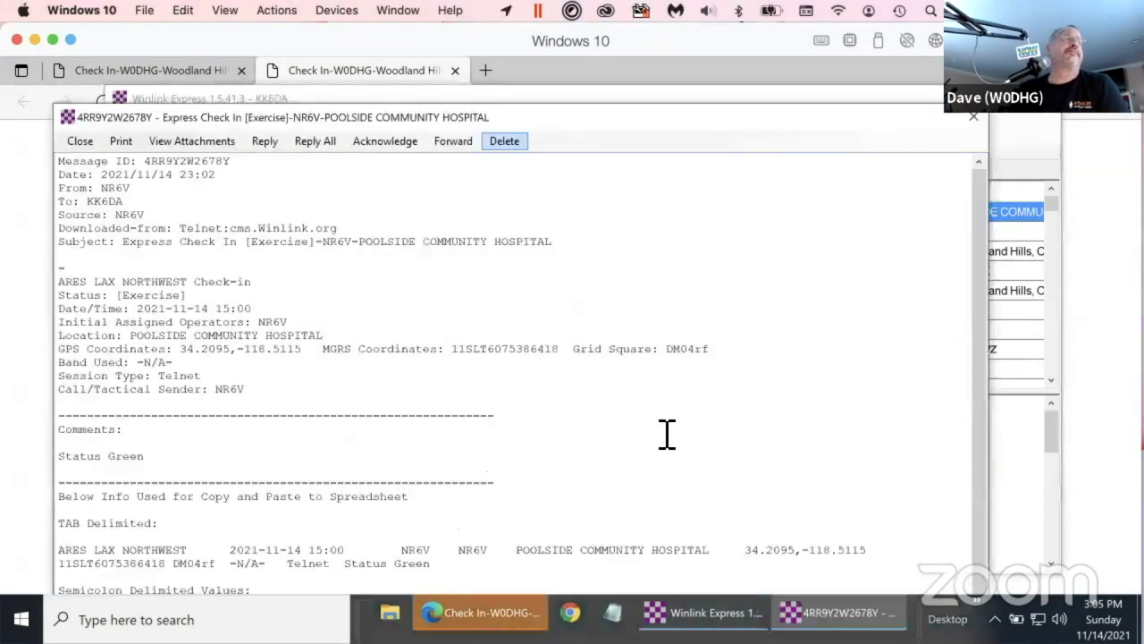
Send the three queued acknowledgements over a Telnet Winlink session and close it
left_click(974, 117)
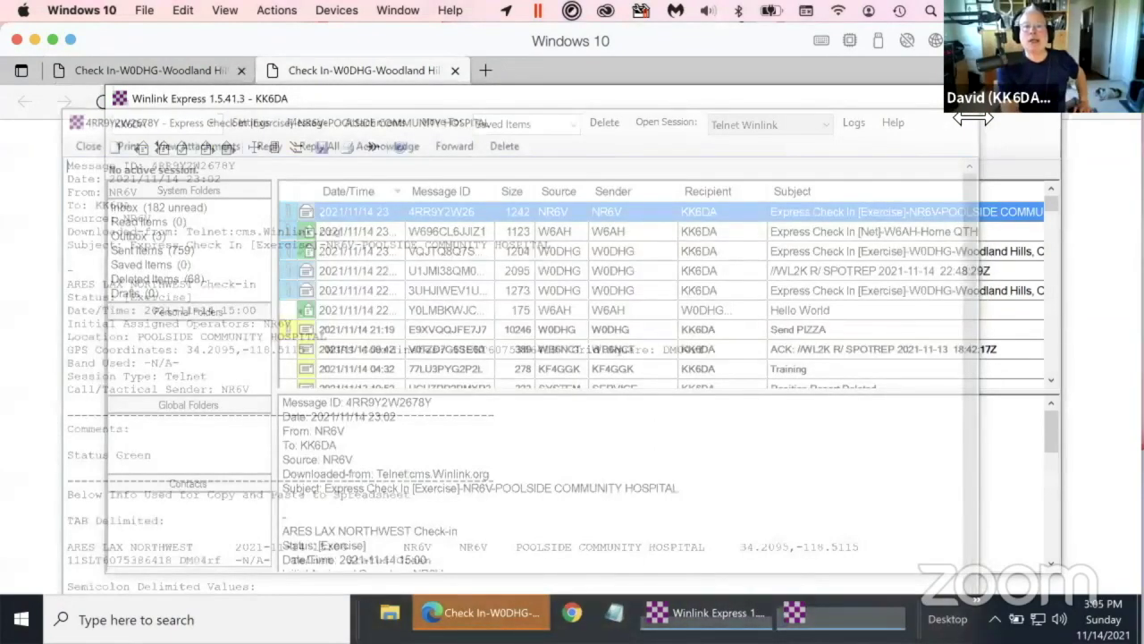
left_click(667, 122)
left_click(187, 237)
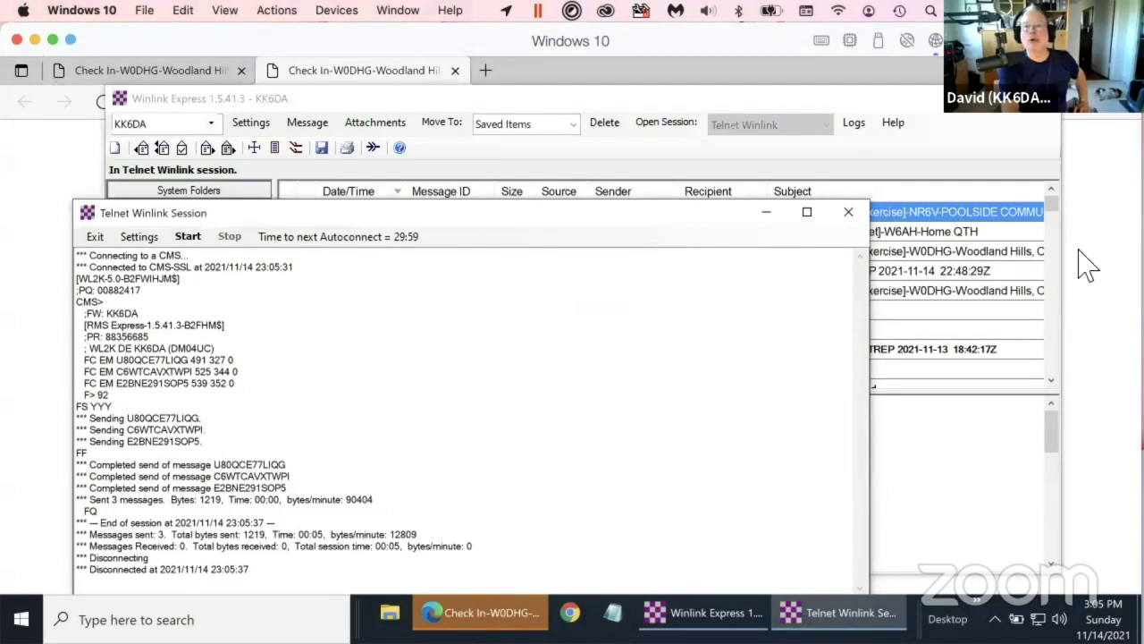
left_click(849, 212)
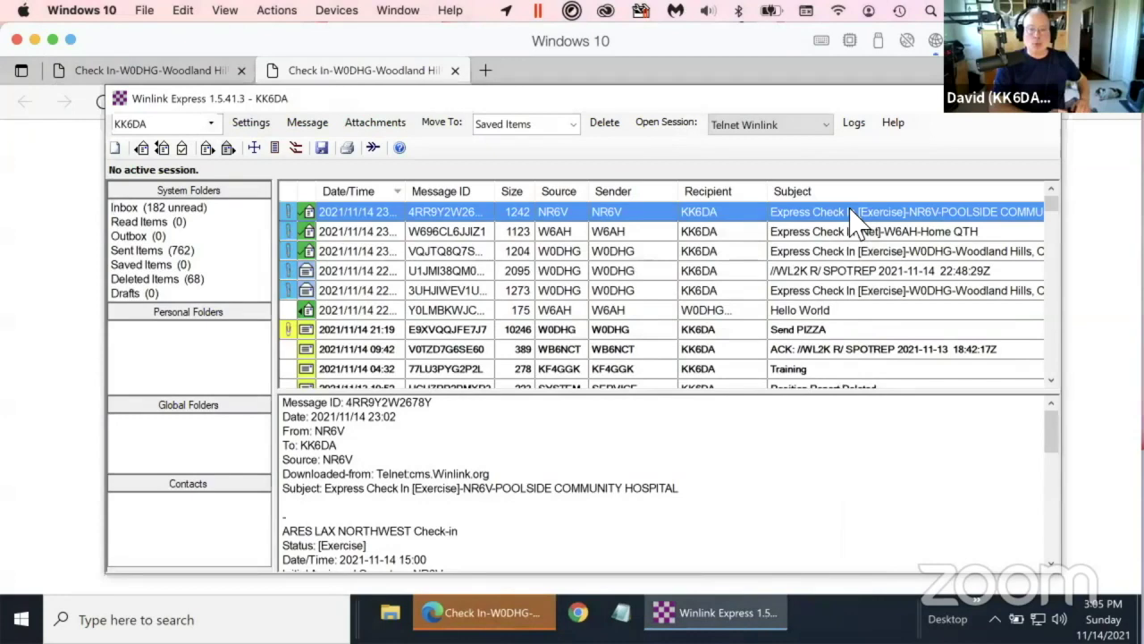